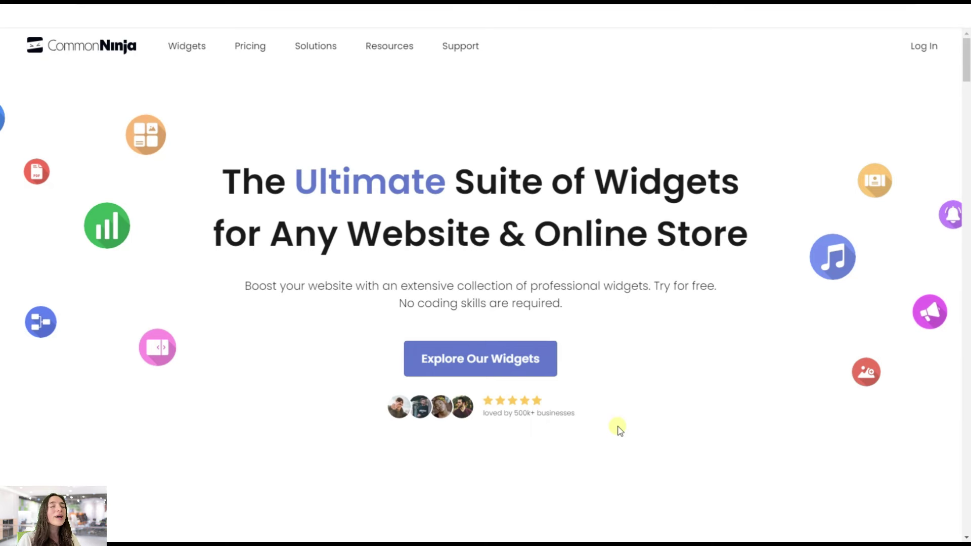
# - Scroll through the Fallon Book Club bracket example with Nightwatching as Champion
pyautogui.scroll(-15, 620, 428)
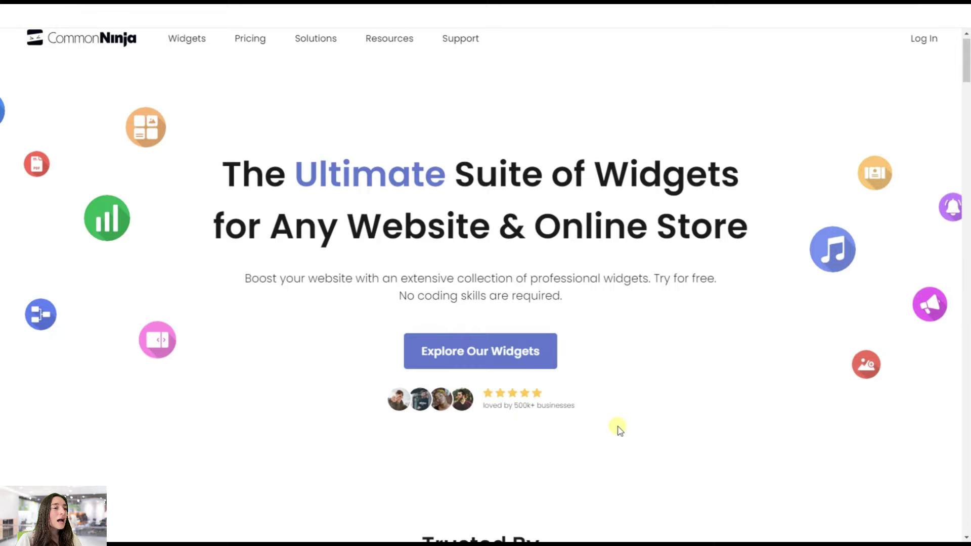
pyautogui.scroll(-3, 612, 427)
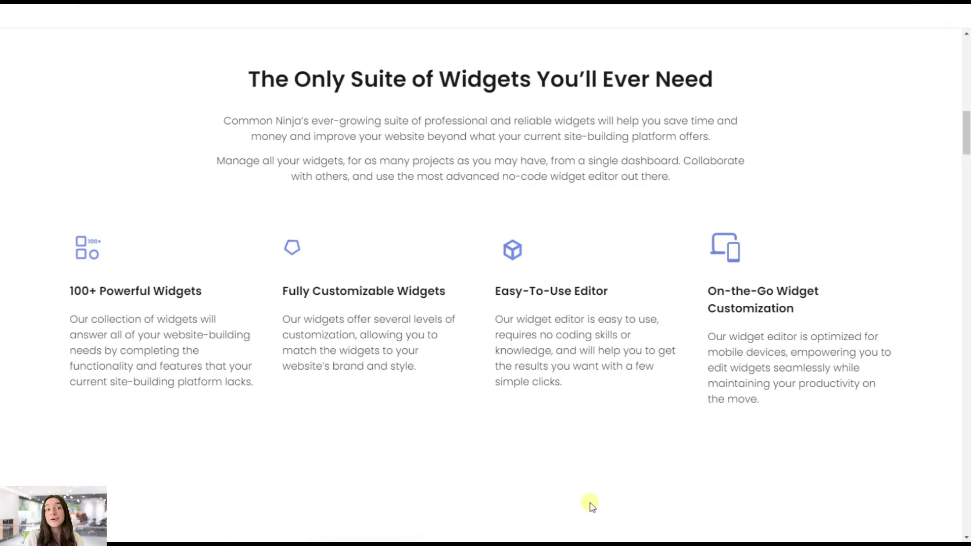
pyautogui.scroll(-3, 591, 505)
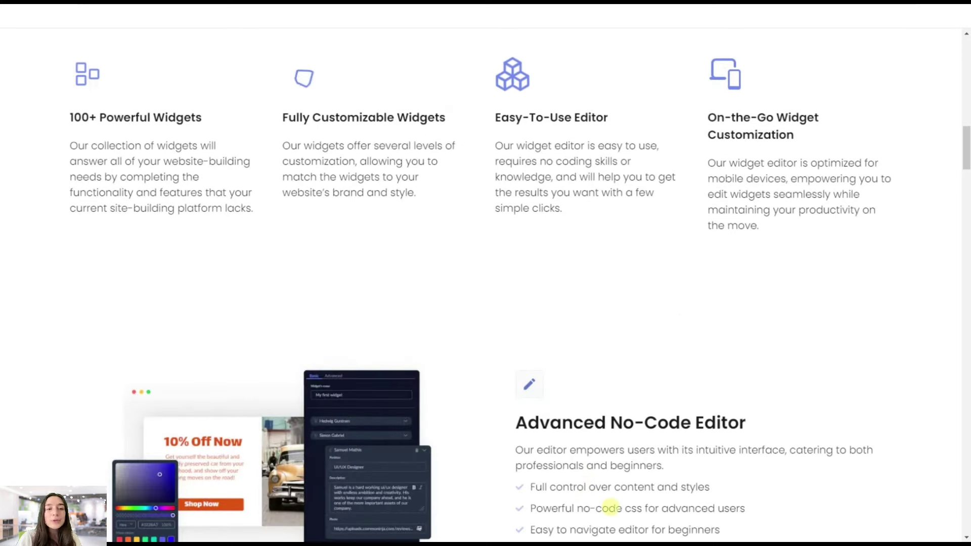
pyautogui.scroll(-4, 617, 497)
pyautogui.scroll(-10, 617, 493)
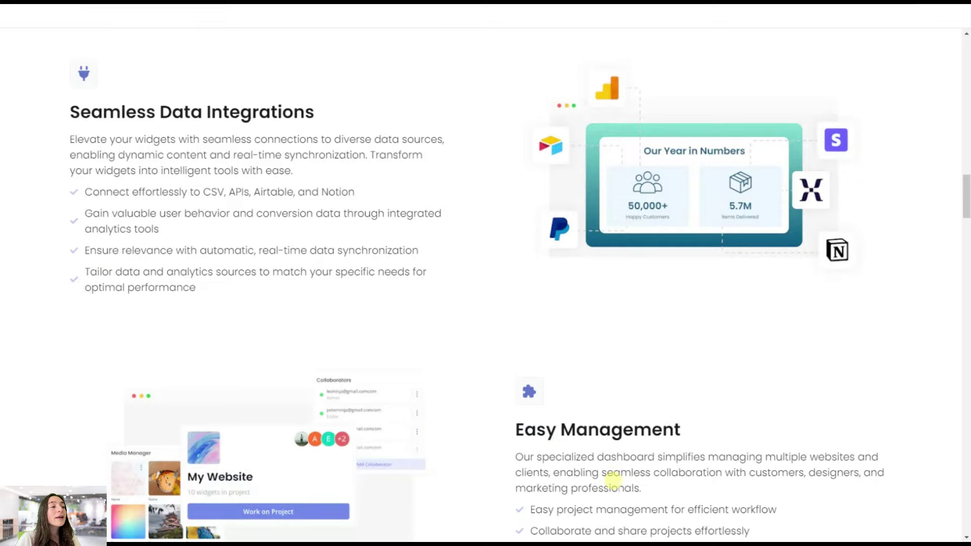
pyautogui.scroll(-5, 615, 483)
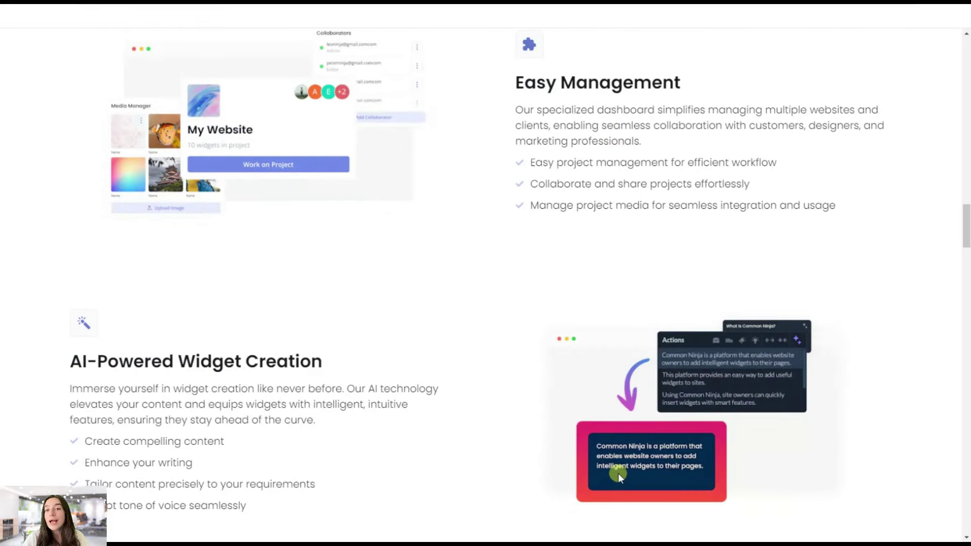
pyautogui.scroll(-1, 618, 475)
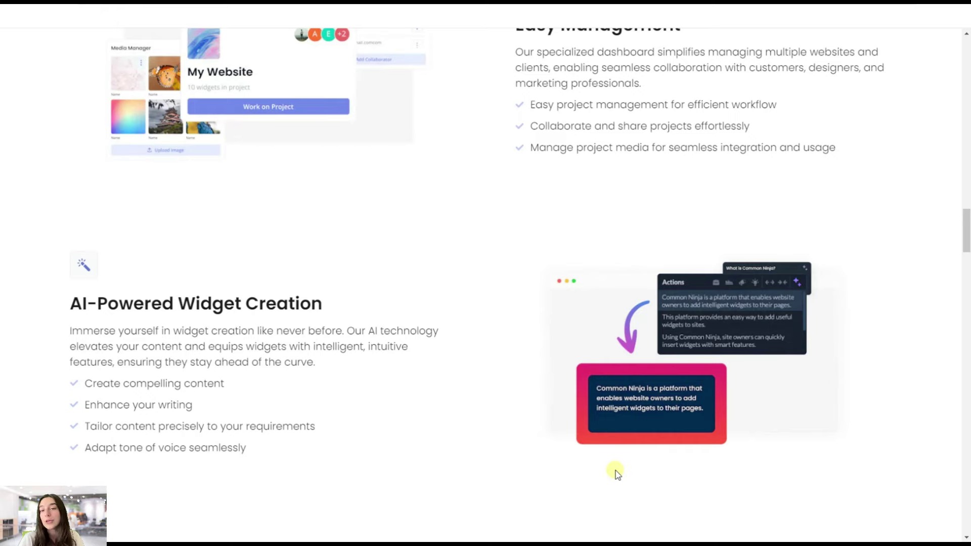
pyautogui.scroll(18, 617, 473)
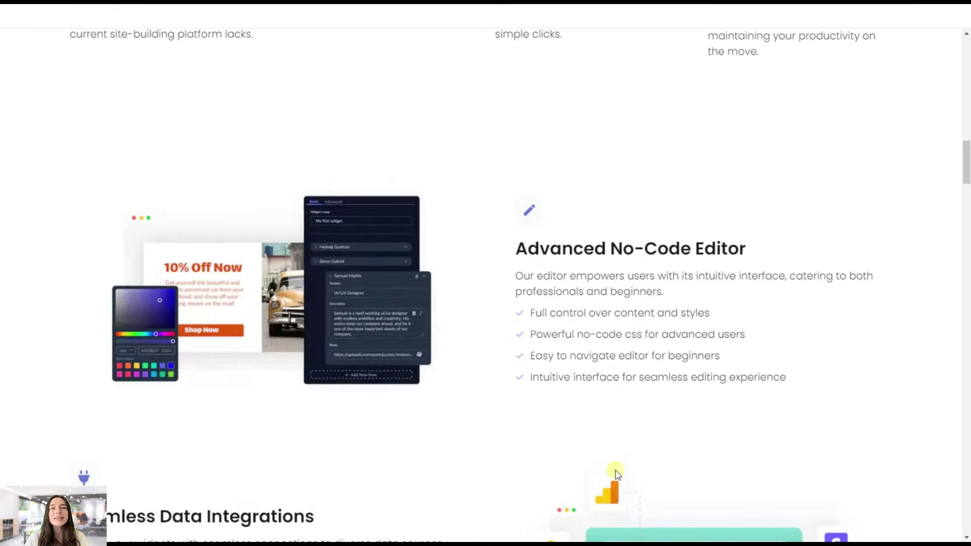
pyautogui.scroll(10, 616, 473)
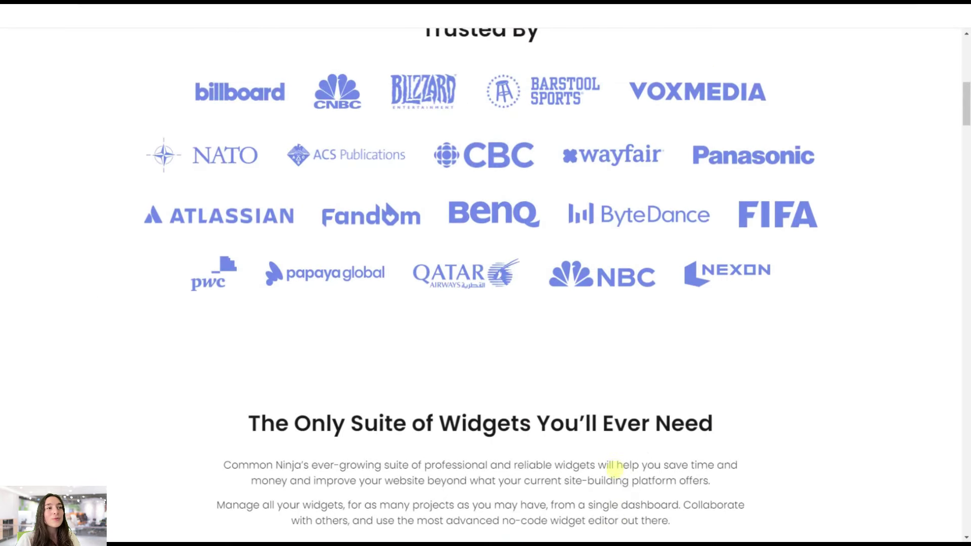
pyautogui.scroll(1, 616, 471)
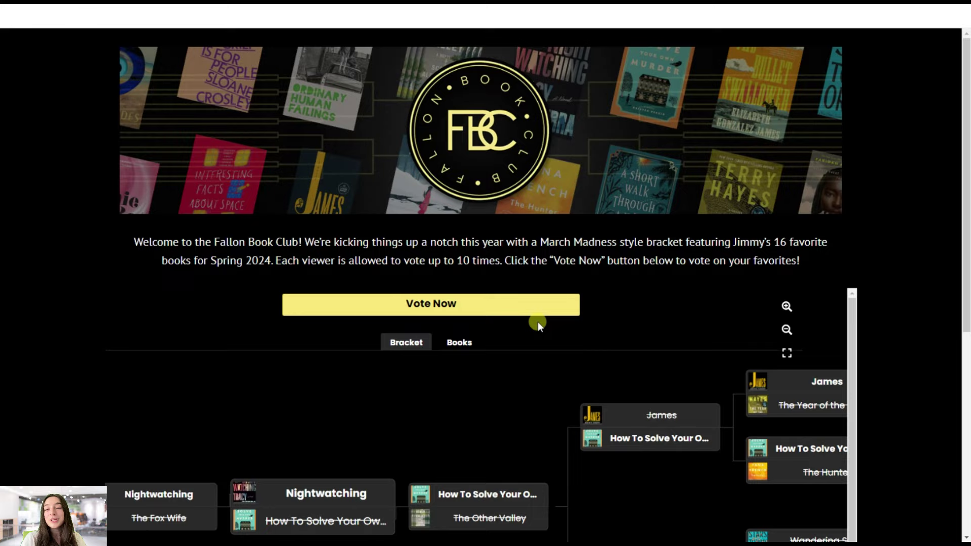
pyautogui.scroll(-5, 551, 337)
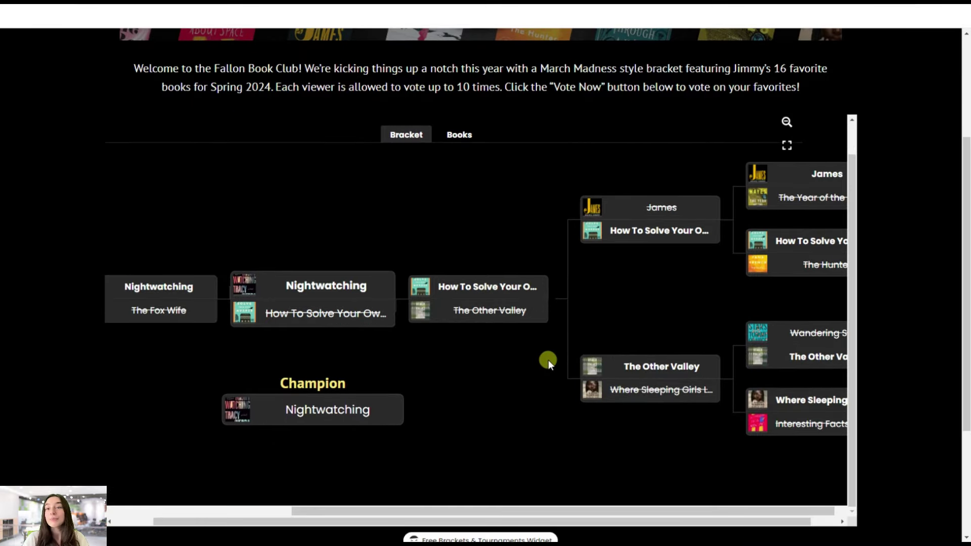
pyautogui.scroll(-2, 548, 359)
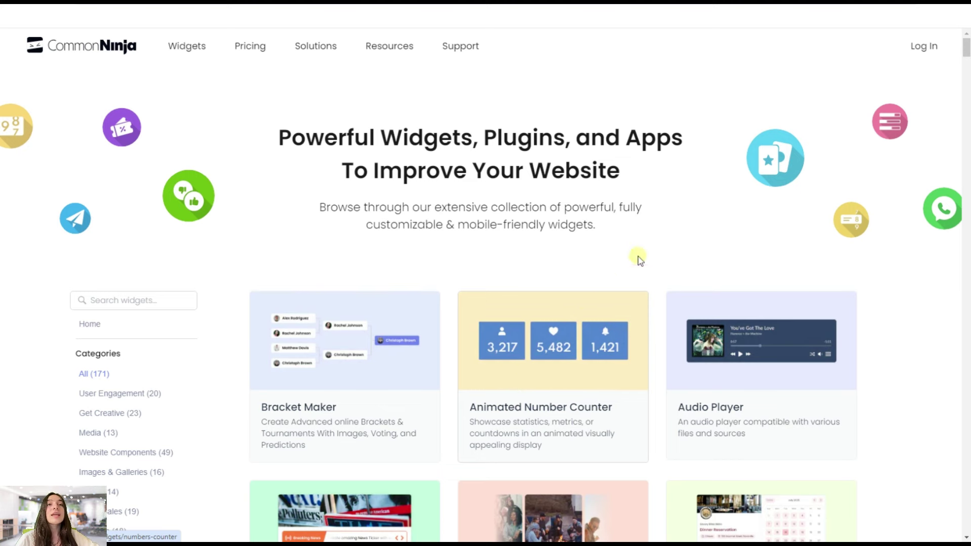
# - Log in to Common Ninja to reach My Dashboard with its three recent widgets
pyautogui.click(923, 47)
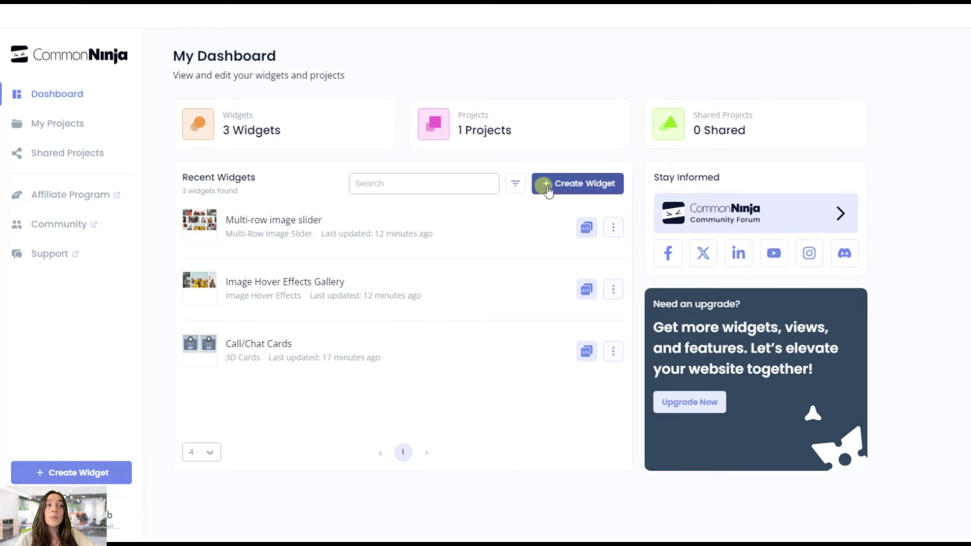
pyautogui.click(573, 190)
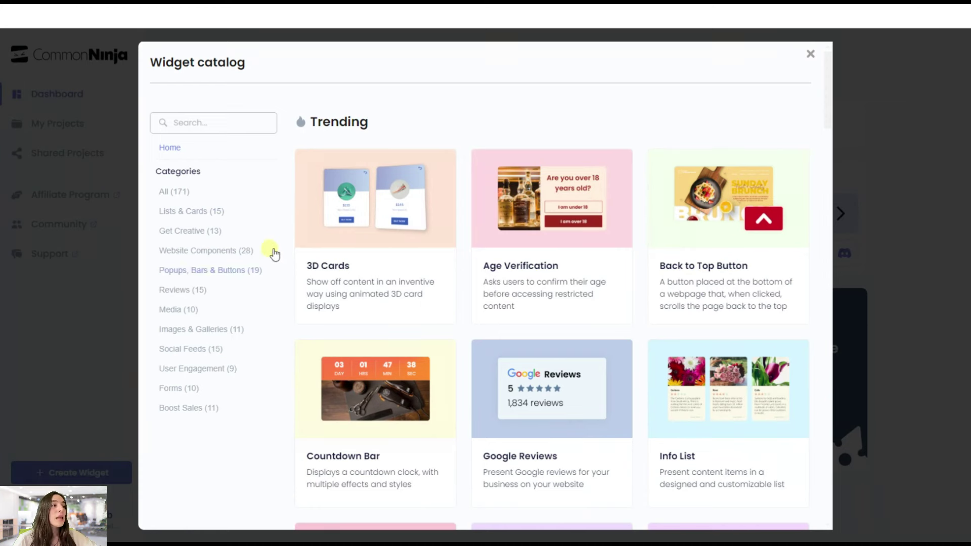
pyautogui.click(211, 122)
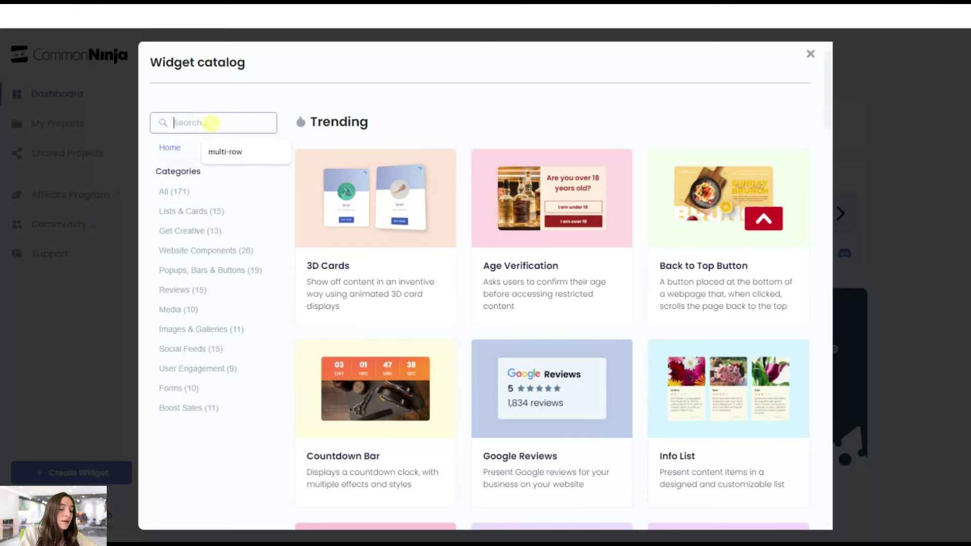
pyautogui.write('i')
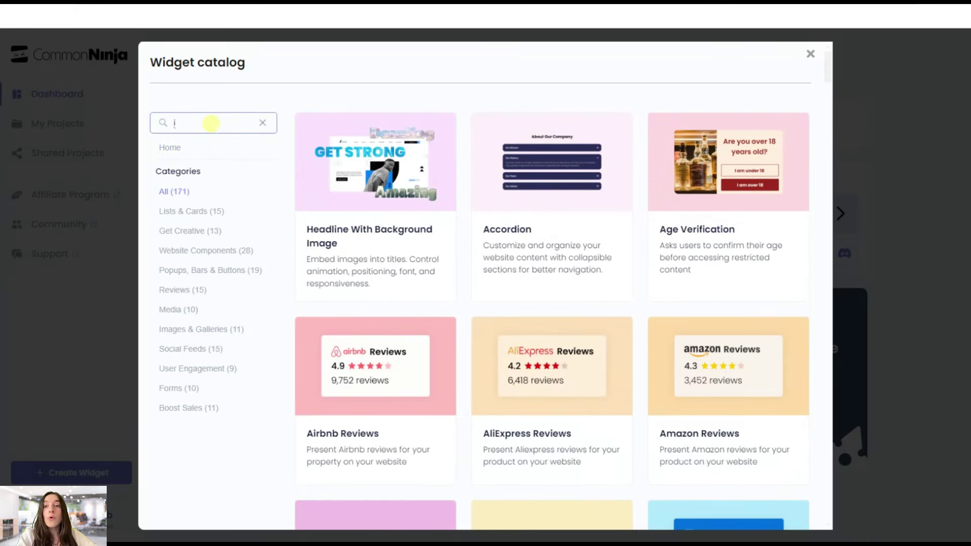
pyautogui.write('m')
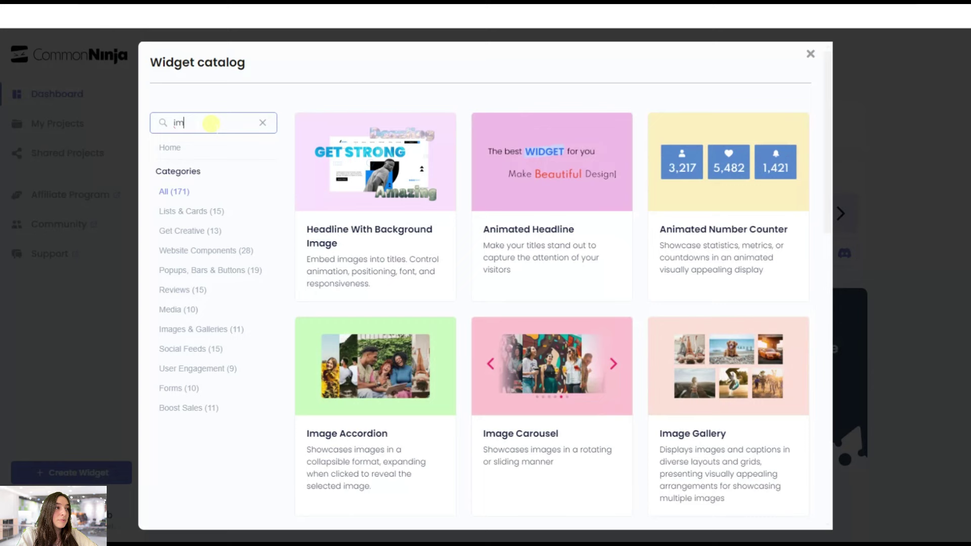
pyautogui.write('age')
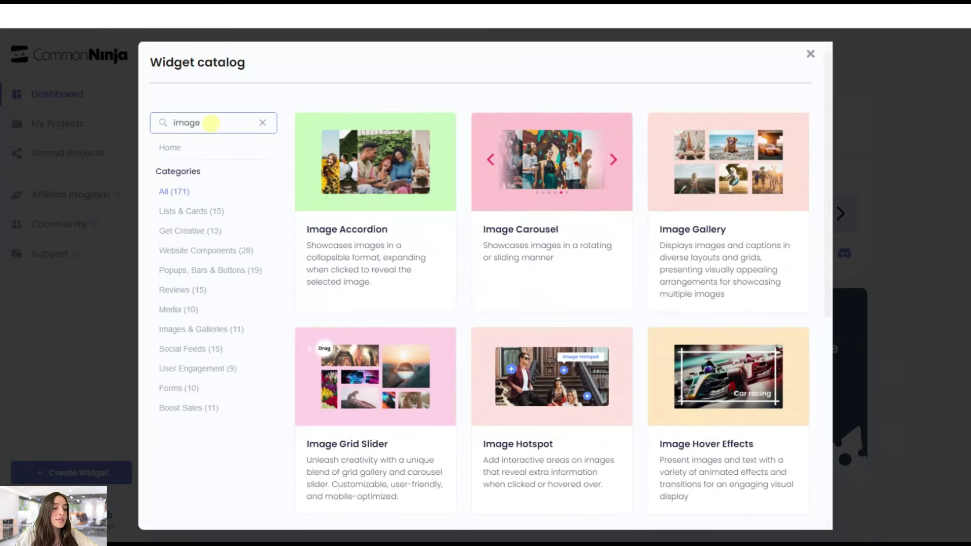
pyautogui.write(' hover')
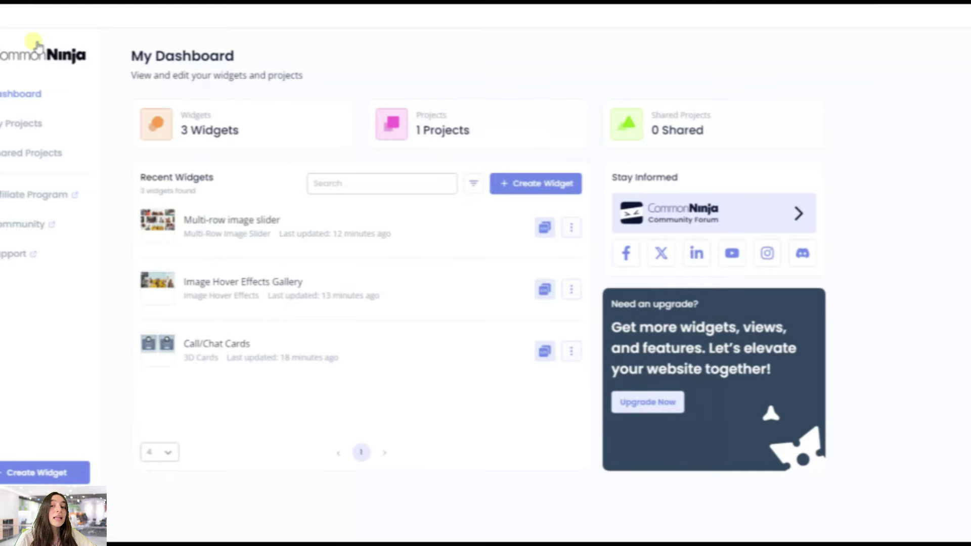
# - Search the widget catalog for 'multi-row' and create a new Multi-Row Image Slider
pyautogui.click(600, 186)
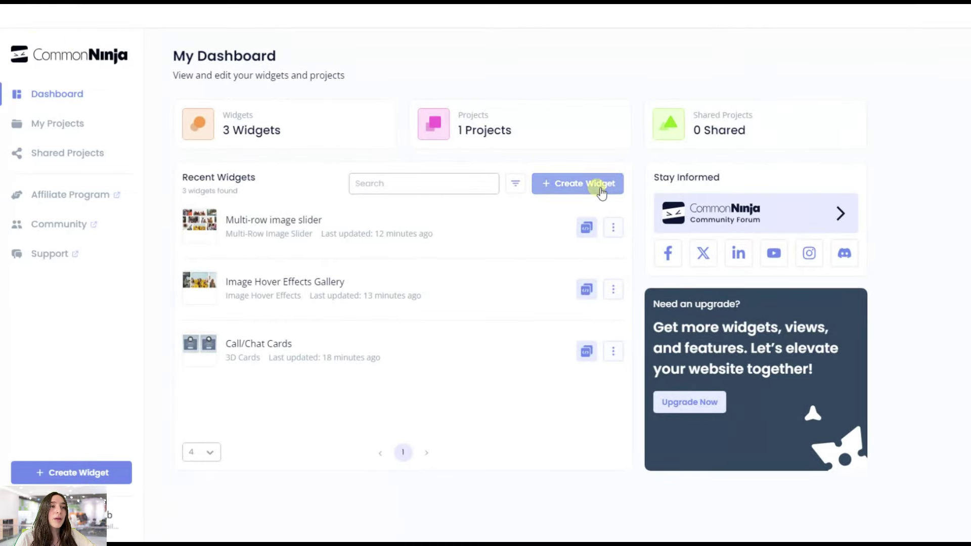
pyautogui.click(231, 117)
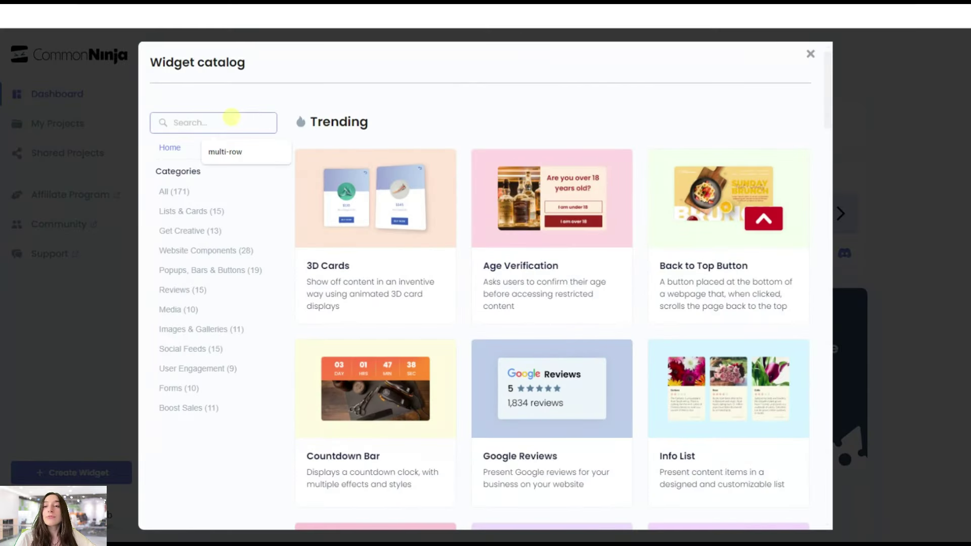
pyautogui.write('mu')
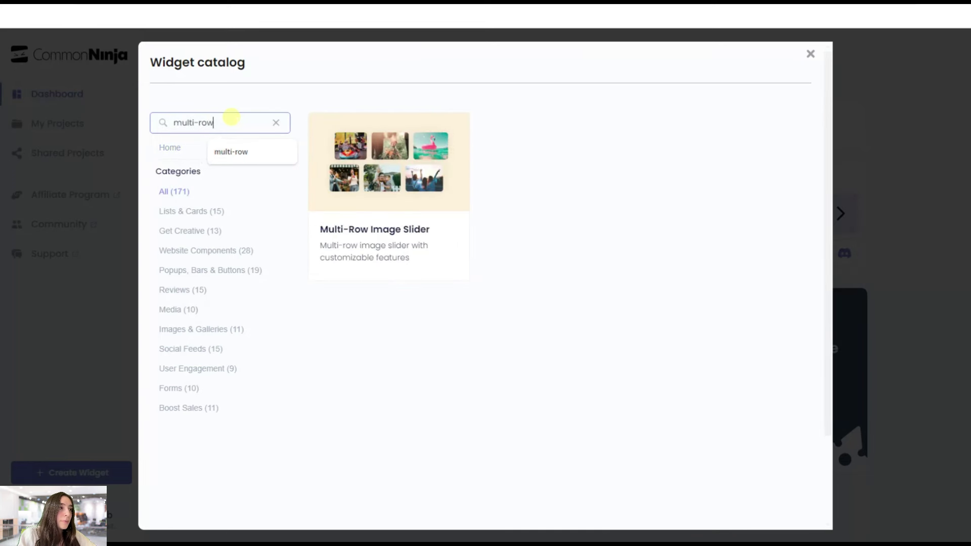
pyautogui.write('lti-row')
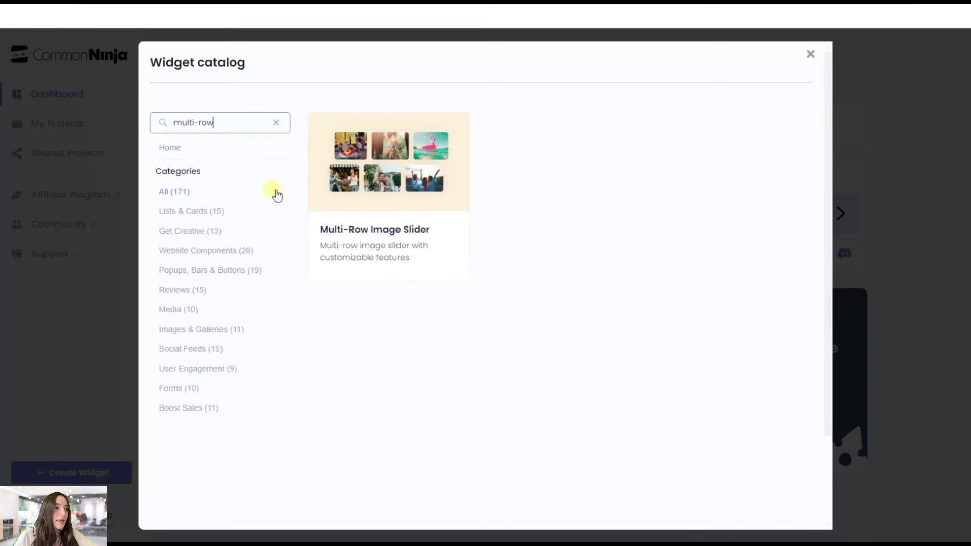
pyautogui.click(342, 176)
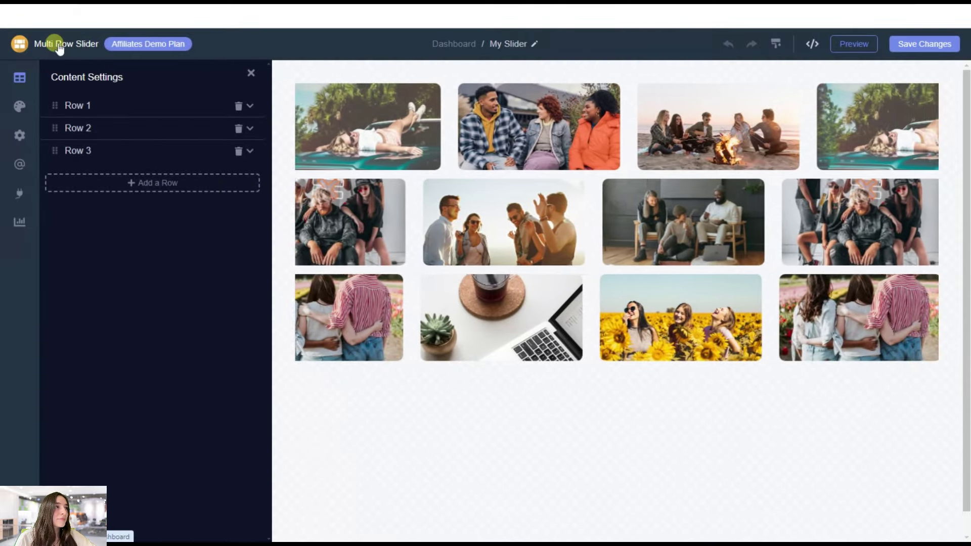
# - Open the Call/Chat Cards widget from the dashboard and expand its Book a Call card settings
pyautogui.click(54, 41)
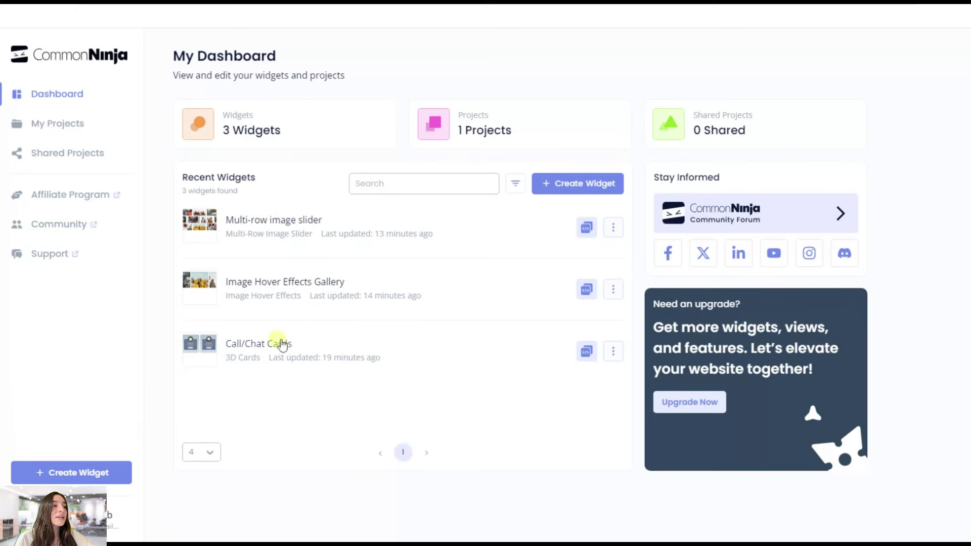
pyautogui.click(275, 347)
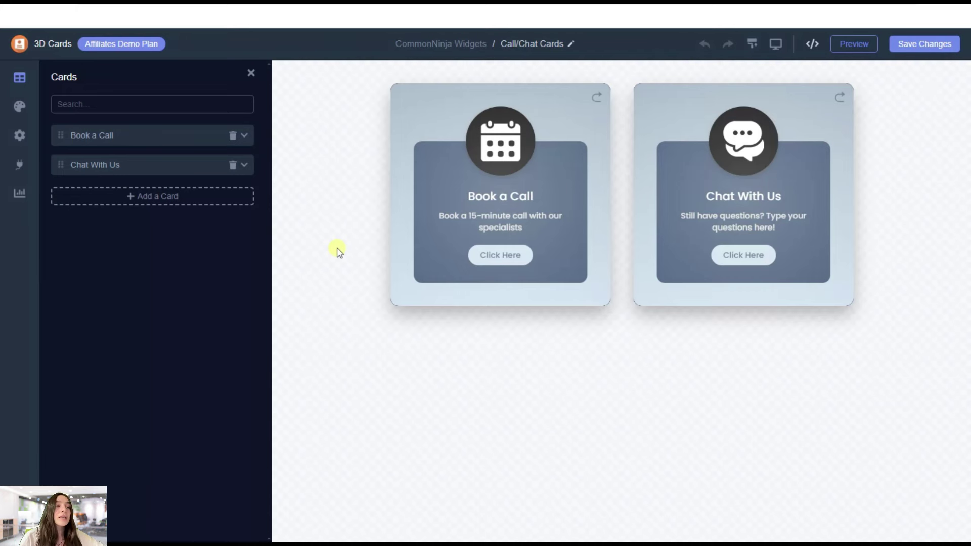
pyautogui.click(140, 145)
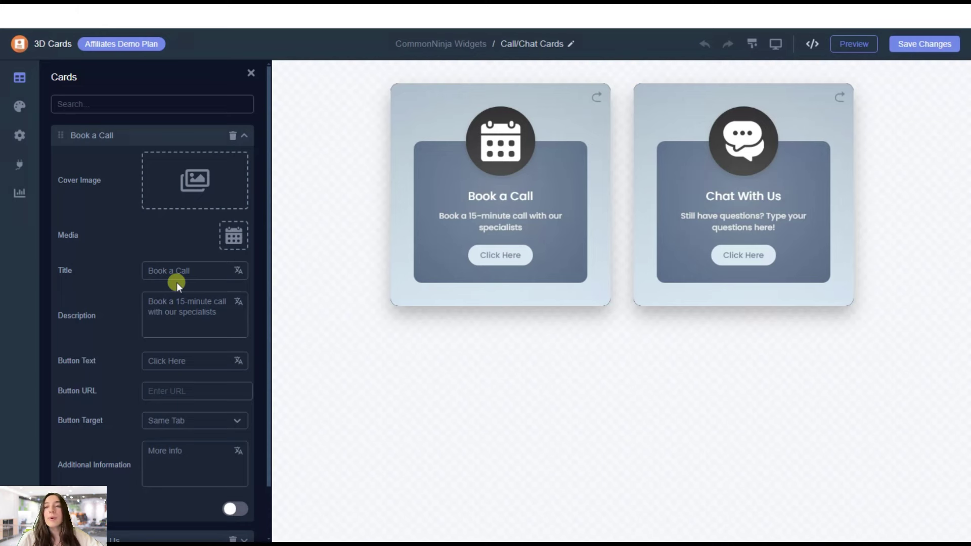
# - Try other card layouts, including horizontal with side images, then return to the tall vertical layout
pyautogui.click(16, 107)
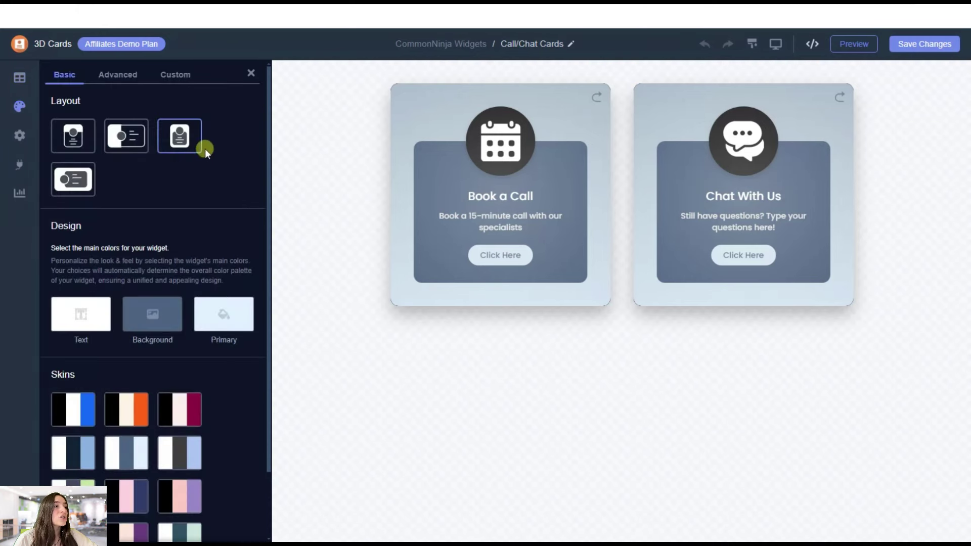
pyautogui.click(69, 134)
pyautogui.click(126, 143)
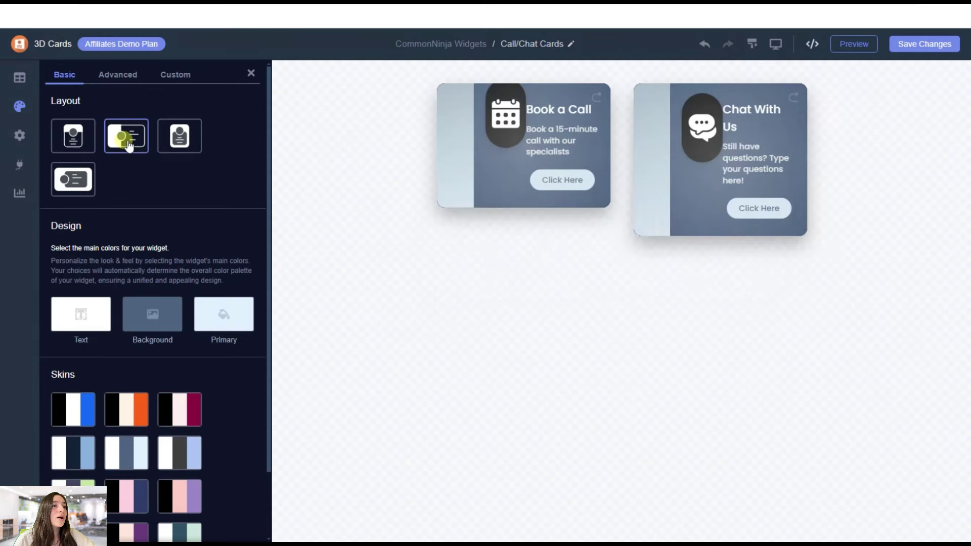
pyautogui.click(169, 137)
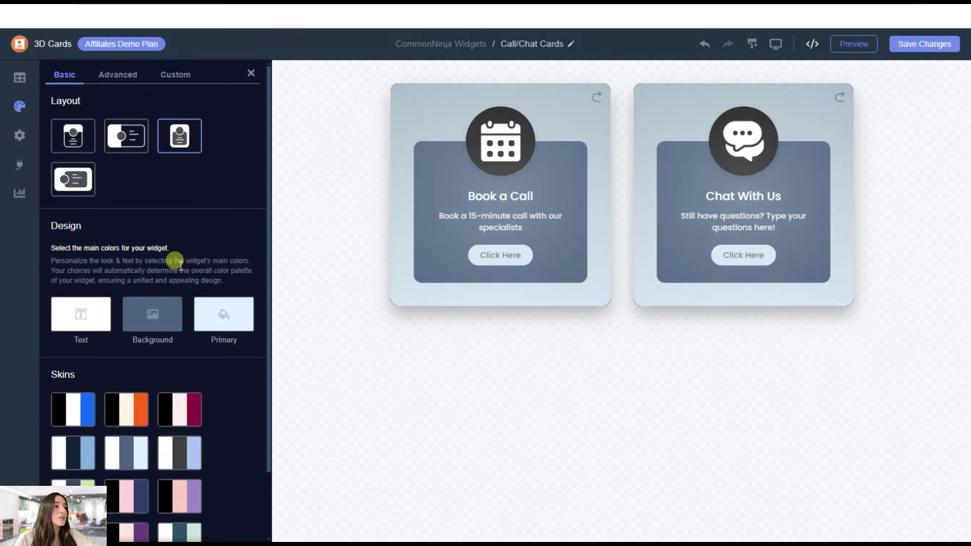
pyautogui.scroll(-2, 156, 273)
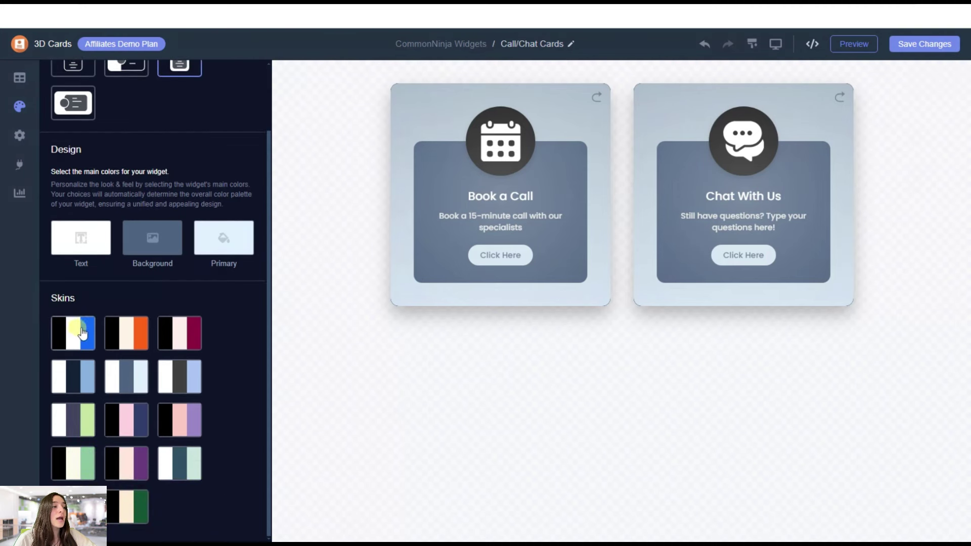
# - Try the blue and white skin, restore the slate-blue skin, and get the embed code
pyautogui.click(98, 336)
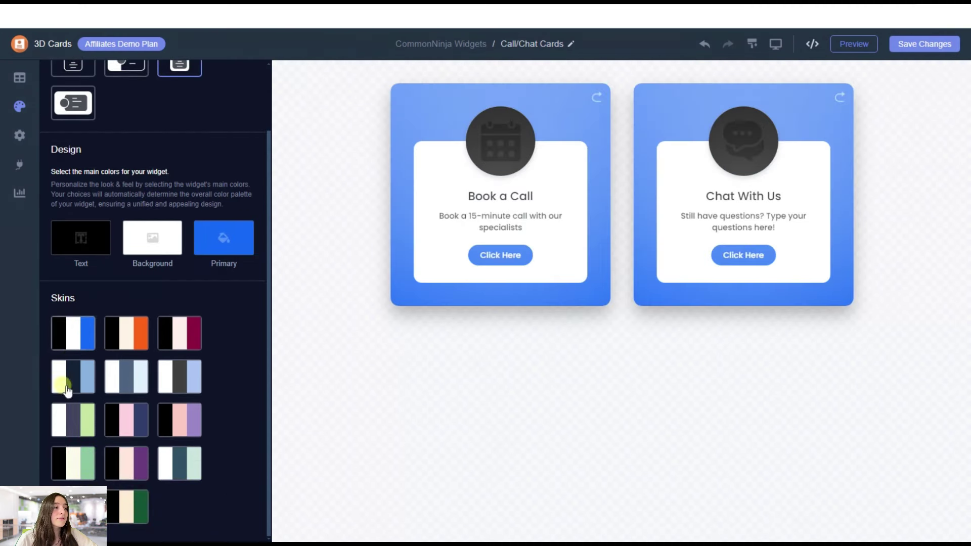
pyautogui.click(119, 382)
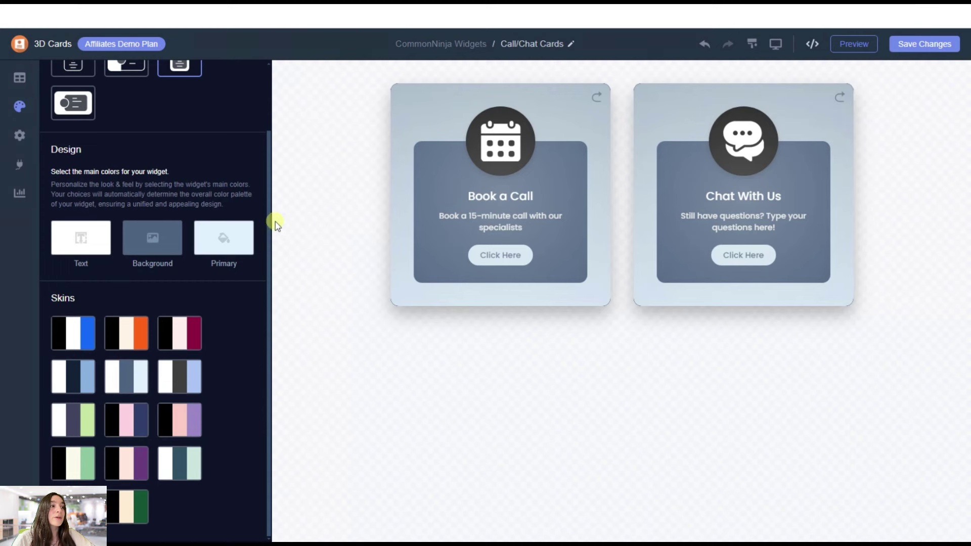
pyautogui.scroll(2, 214, 224)
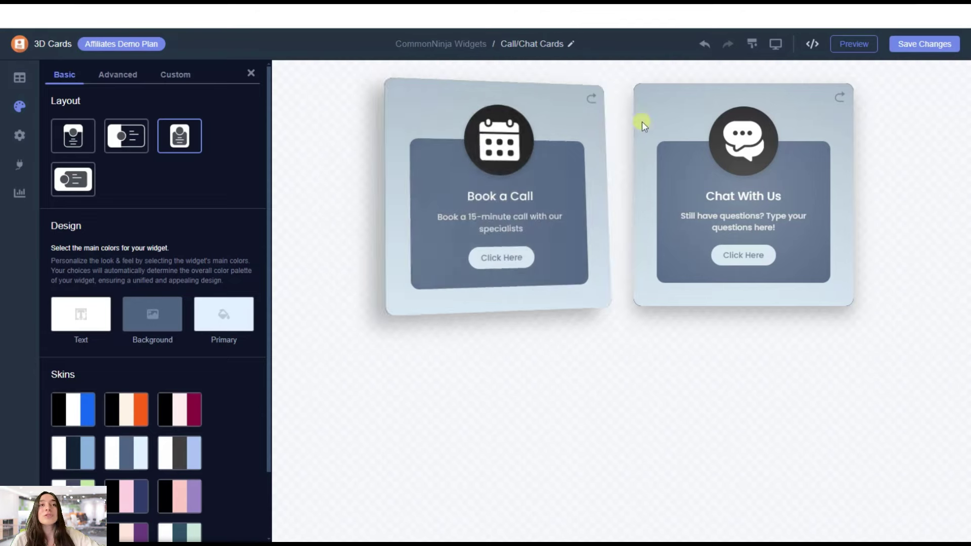
pyautogui.click(812, 47)
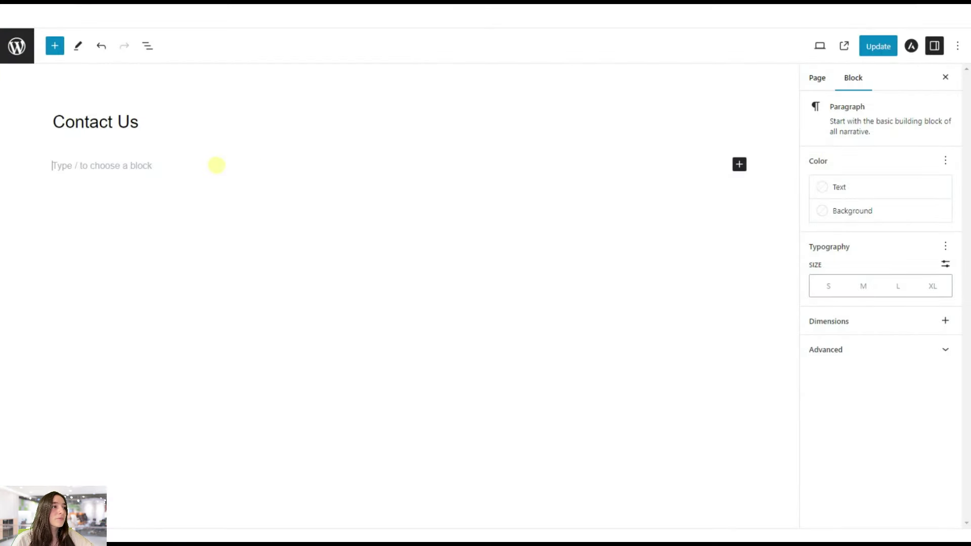
# - Paste the embed code into a Custom HTML block, update the Contact Us page, and view it live
pyautogui.click(739, 164)
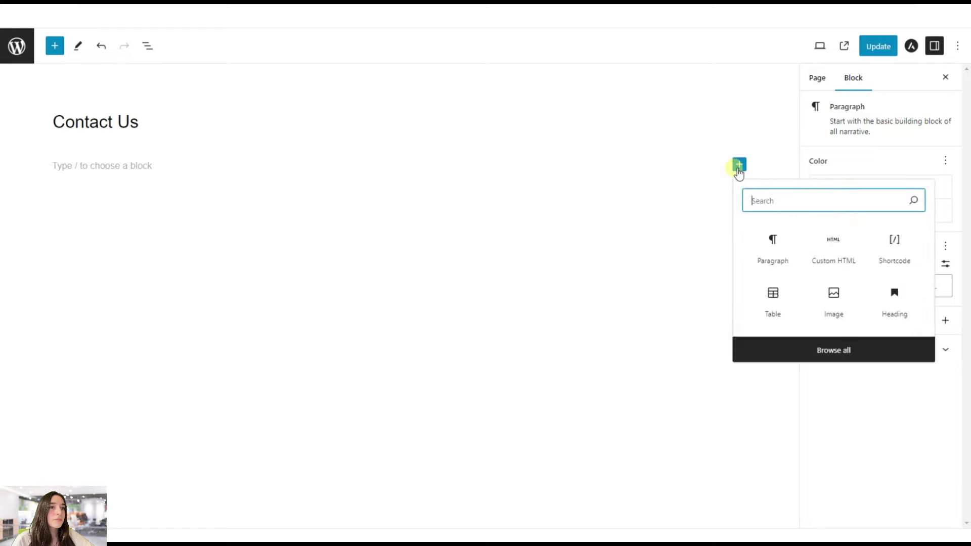
pyautogui.click(832, 246)
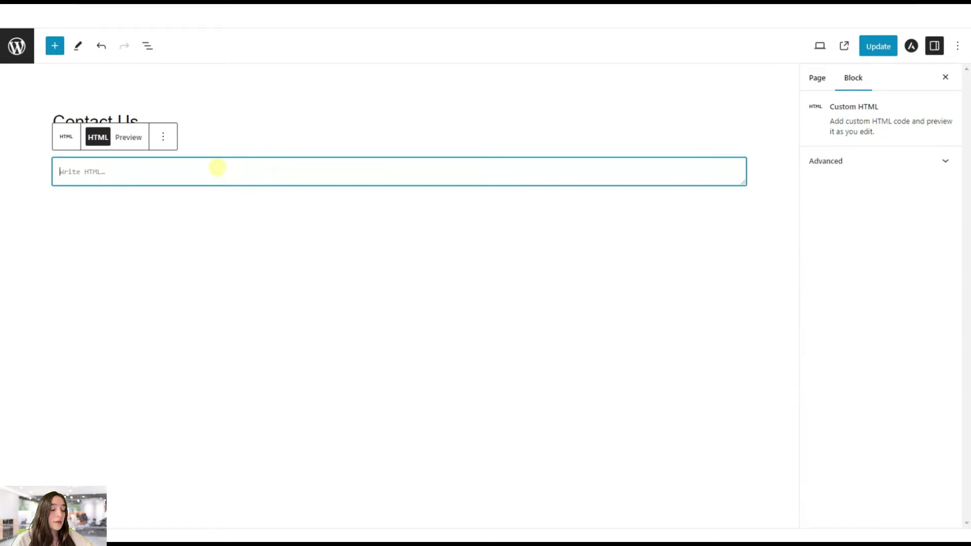
pyautogui.write('<script src="https://cdn.commoninja.com/sdk/latest/commonninja.js" defer></script> <div class="commonninja_component pid-3364e957-a4e8-4094-b32c-2dd53121332c"></div>')
pyautogui.click(130, 137)
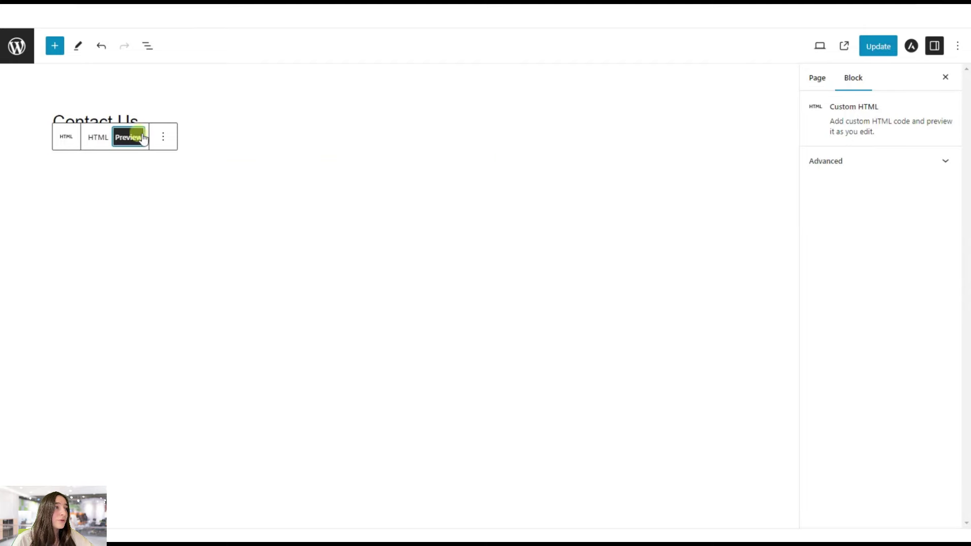
pyautogui.click(870, 46)
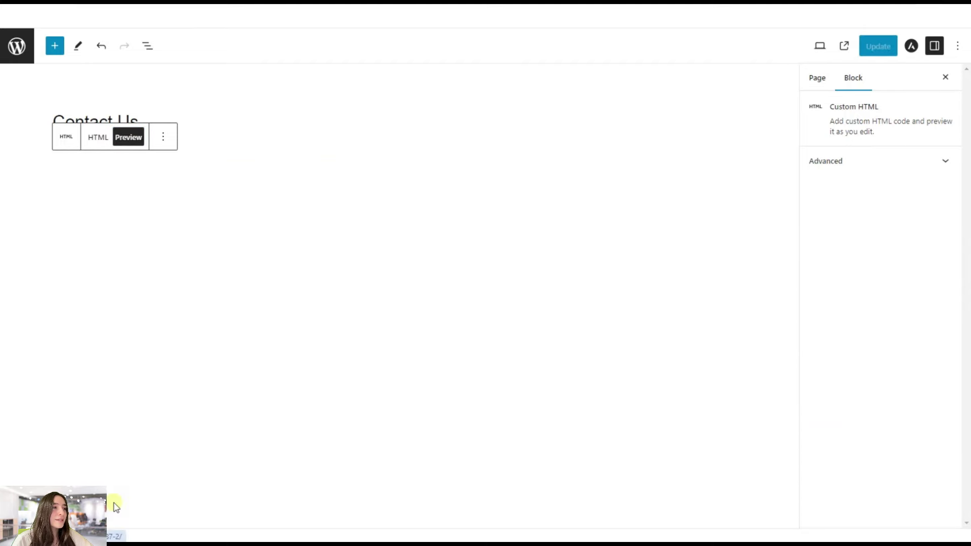
pyautogui.click(115, 507)
pyautogui.scroll(-1, 334, 360)
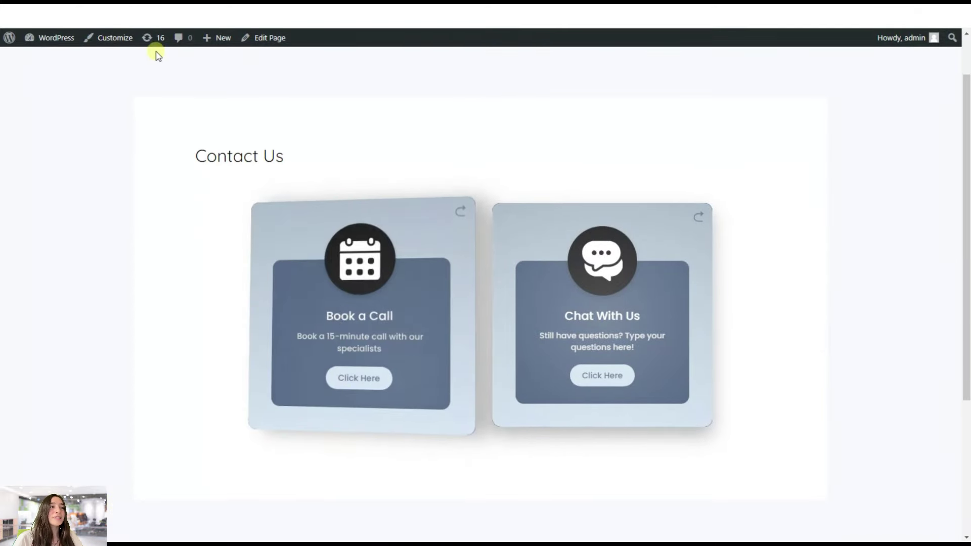